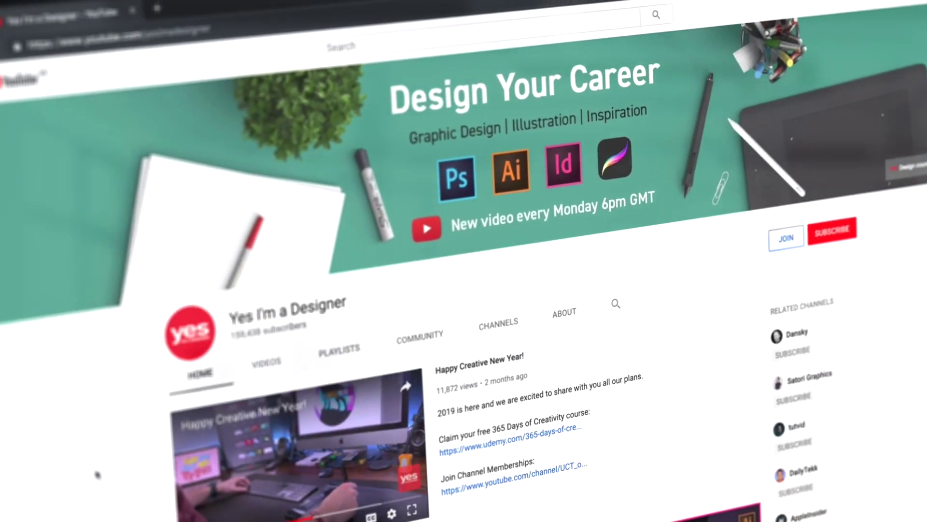
Step: Scroll past the channel banner to the Learn Graphic Design and 365 Days of Creativity rows
scroll(110, 476, "down", 4)
scroll(59, 460, "down", 8)
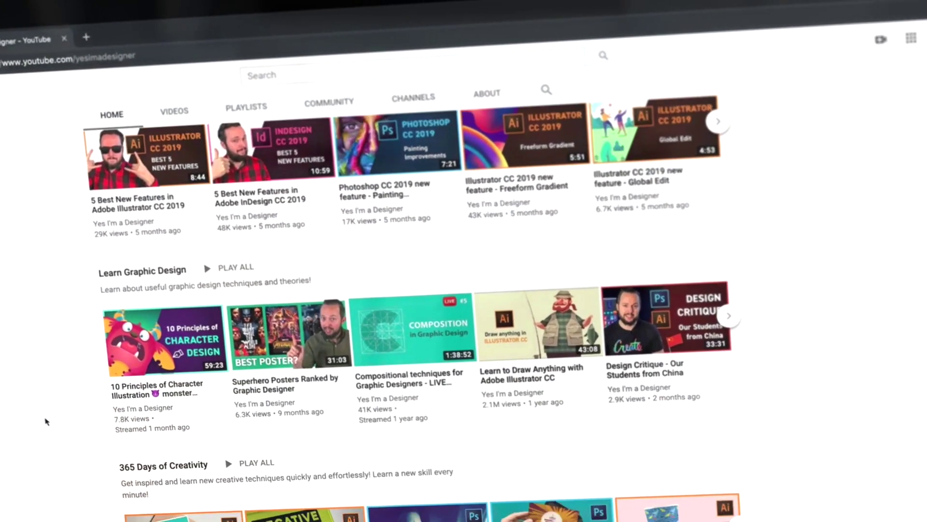
scroll(45, 421, "down", 3)
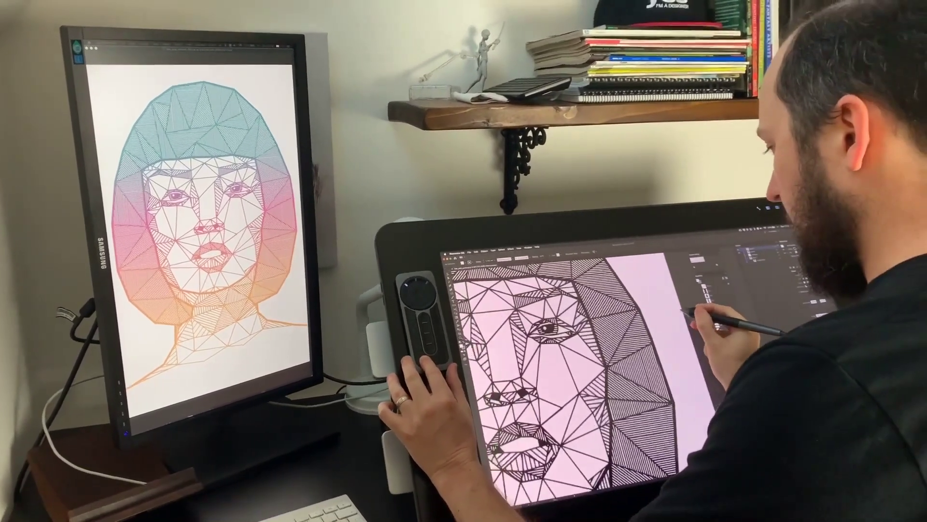
key("ctrl+0")
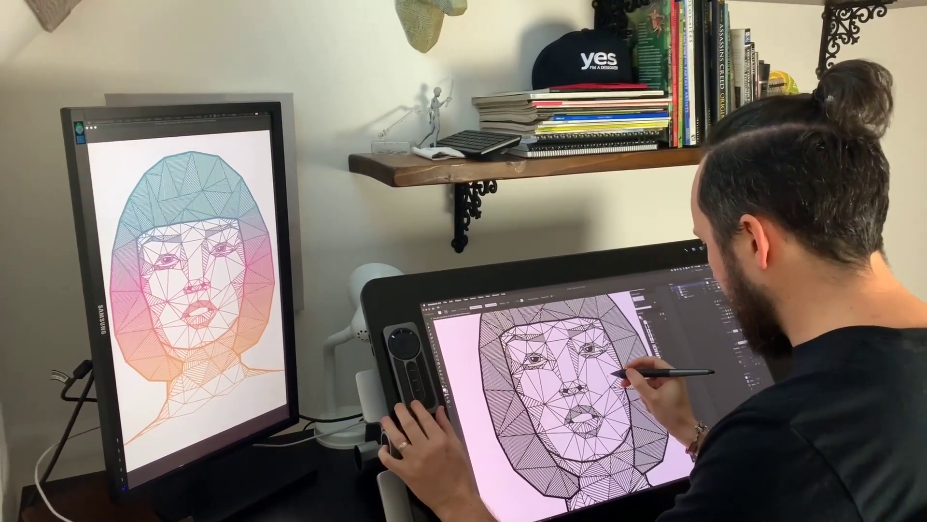
key("ctrl+equal")
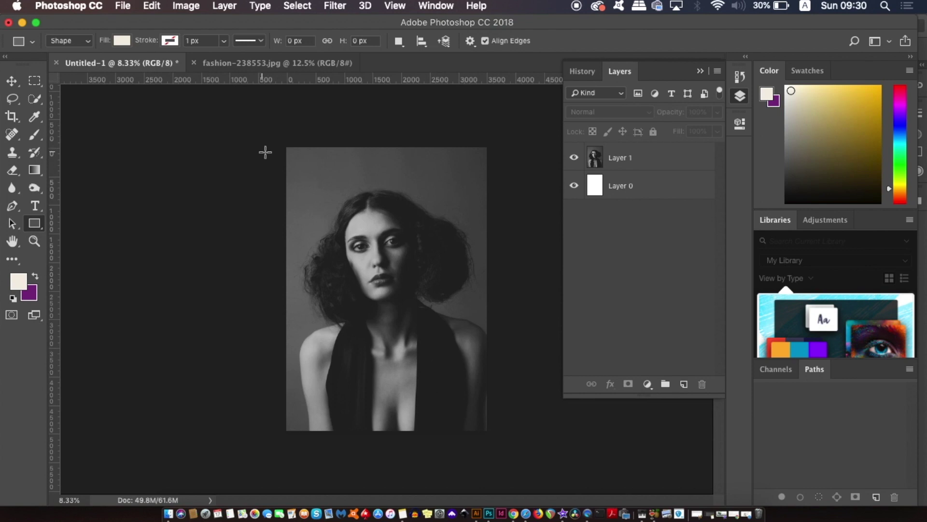
Step: Draw a cream rectangle covering the whole portrait canvas
left_click_drag(280, 140, 494, 438)
left_click(701, 119)
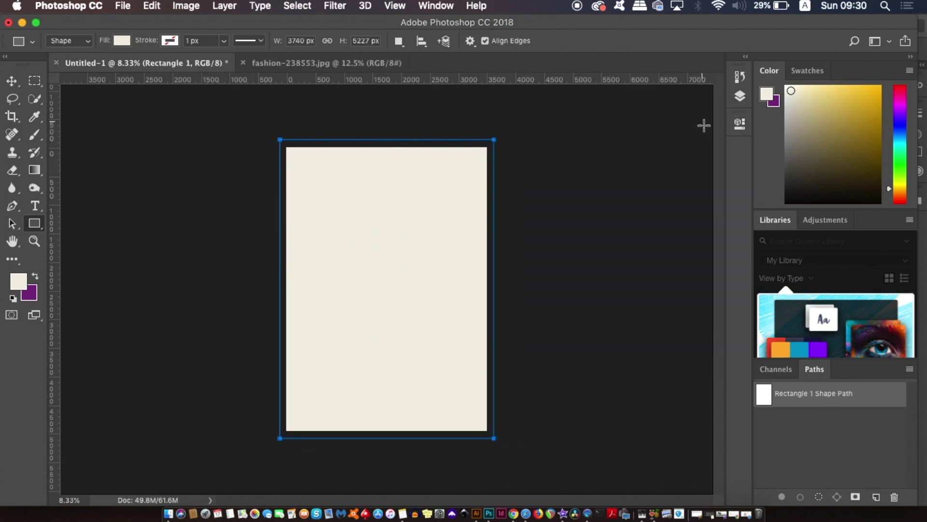
left_click(740, 96)
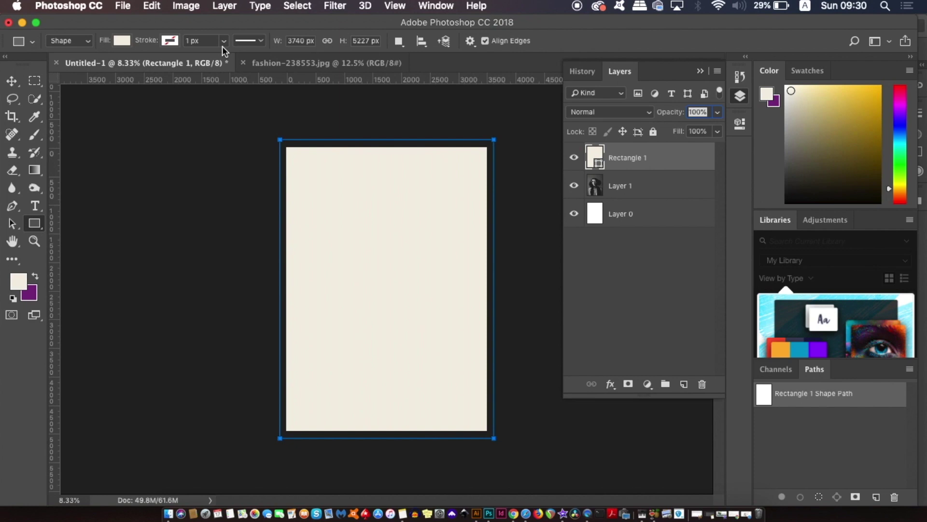
Step: Rasterize the Rectangle 1 shape layer into plain pixels
left_click(225, 5)
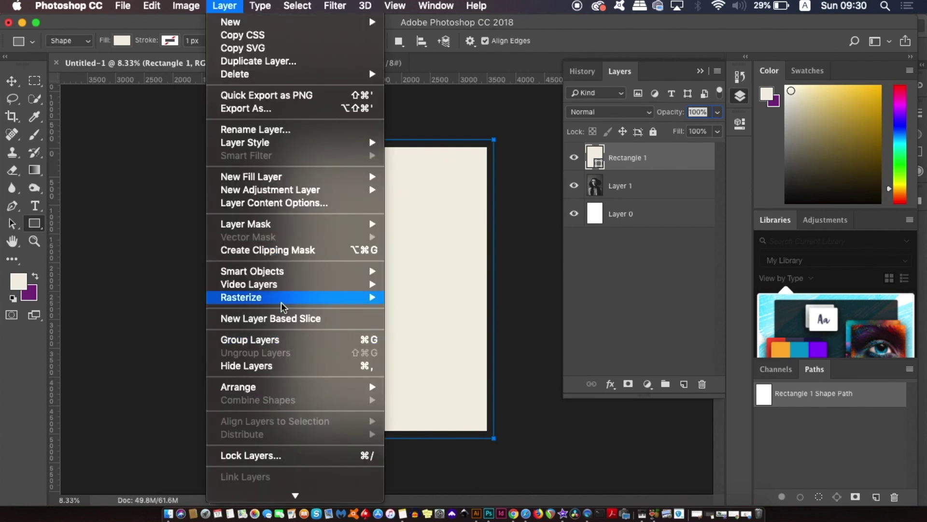
mouse_move(281, 301)
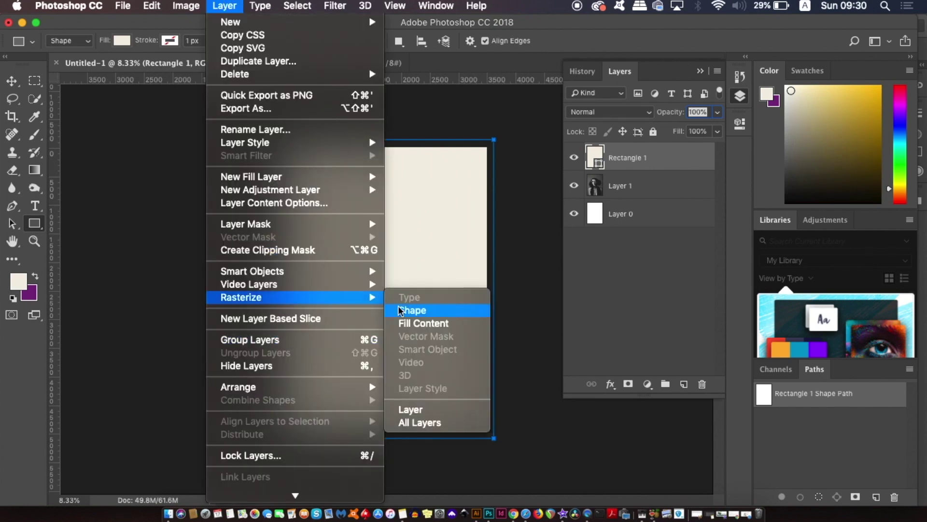
left_click(426, 313)
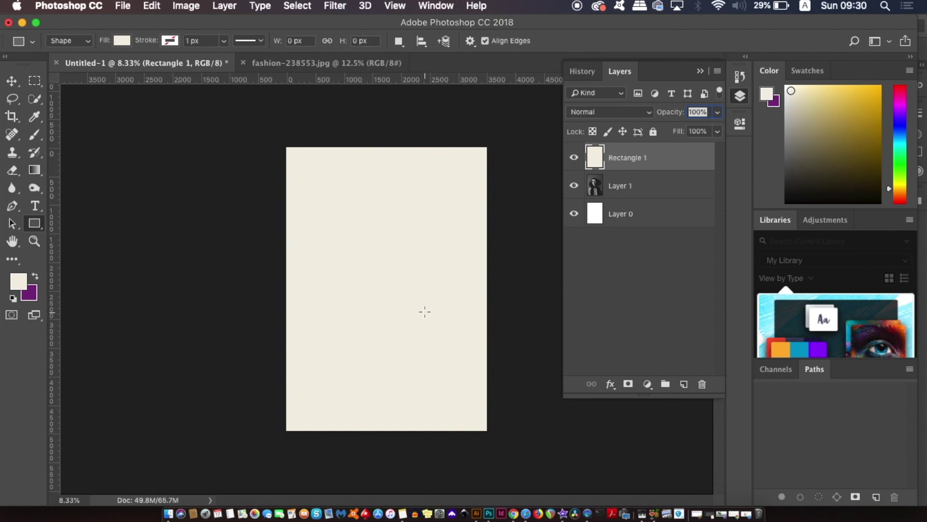
Step: Lower the cream layer's opacity and set up the Eraser with the Painter 15 brush preset
left_click(717, 111)
left_click_drag(718, 127, 688, 132)
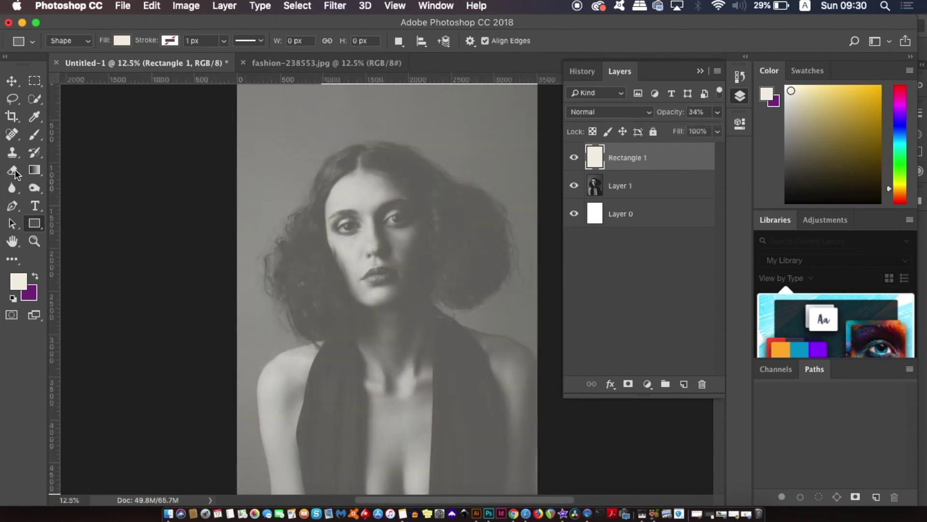
left_click(14, 171)
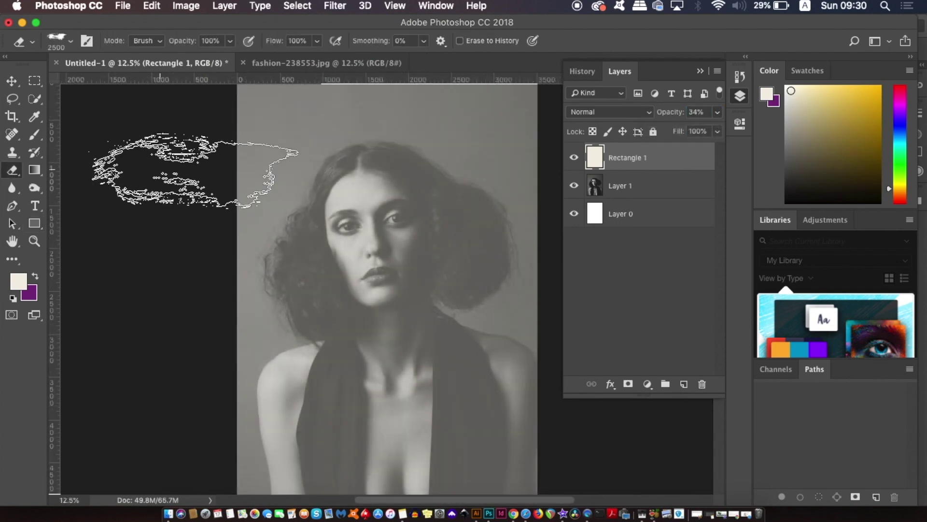
left_click(71, 41)
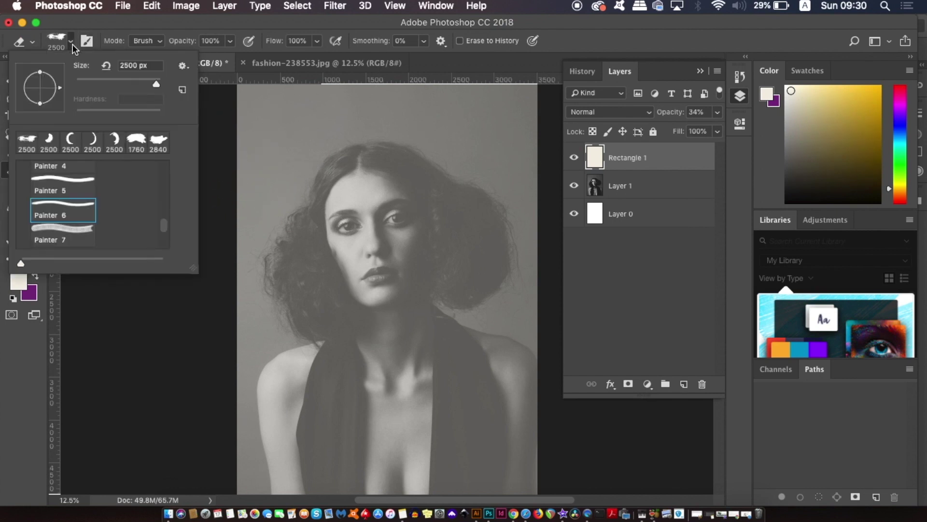
left_click_drag(163, 222, 164, 219)
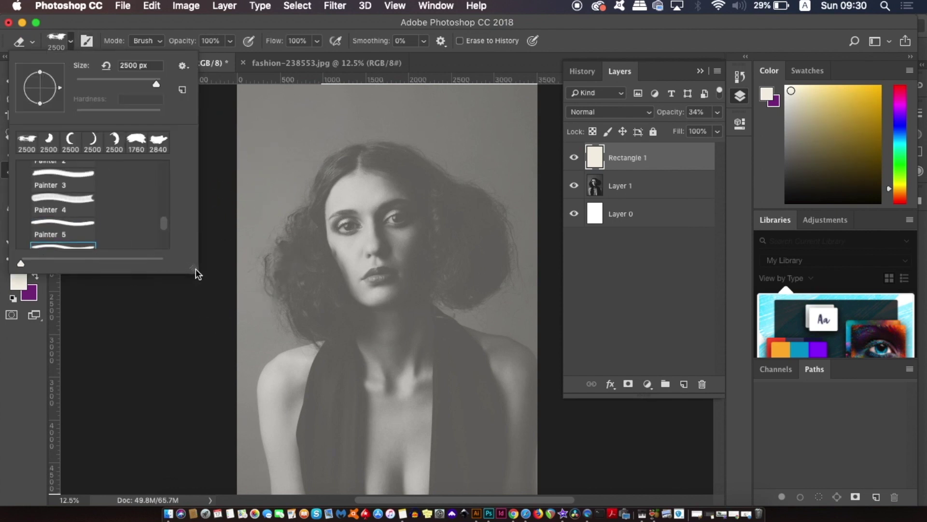
left_click_drag(195, 268, 202, 389)
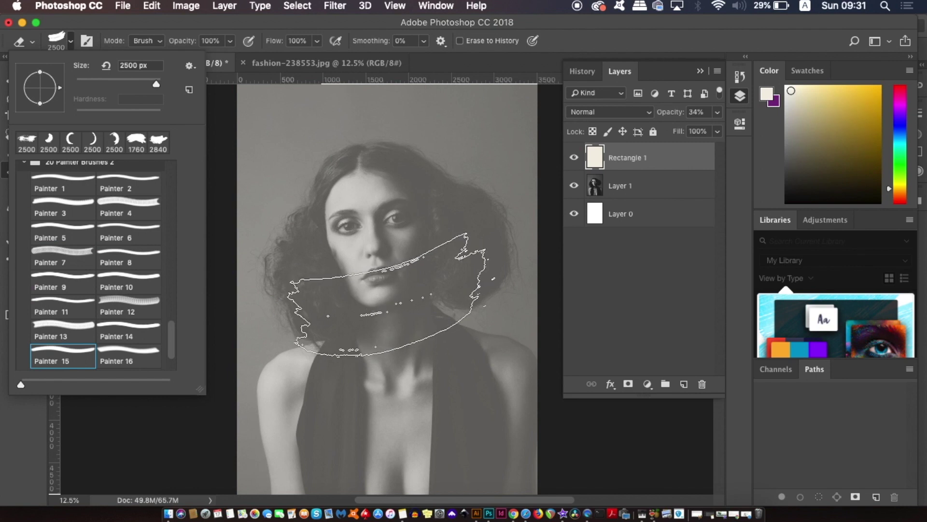
Step: Erase a painterly stroke across the mouth and chin, then readjust the cream layer's opacity
left_click(386, 295)
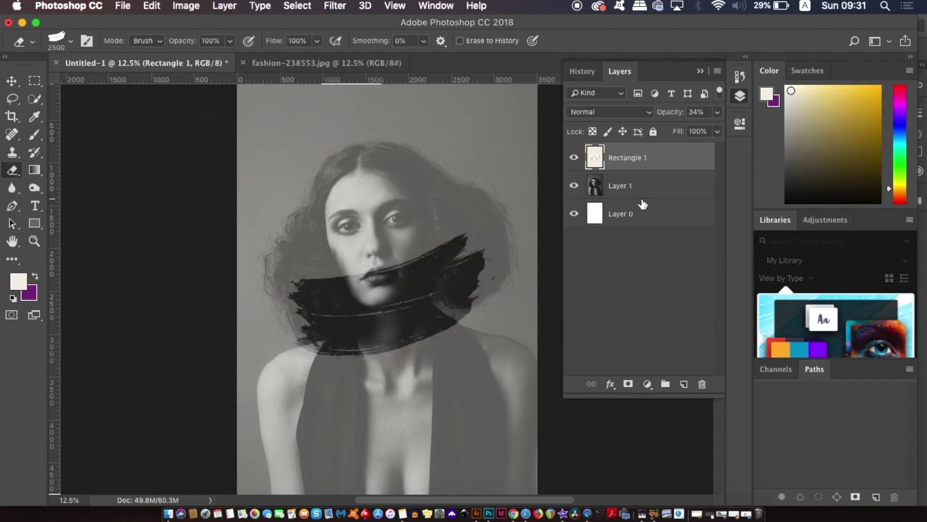
left_click(716, 111)
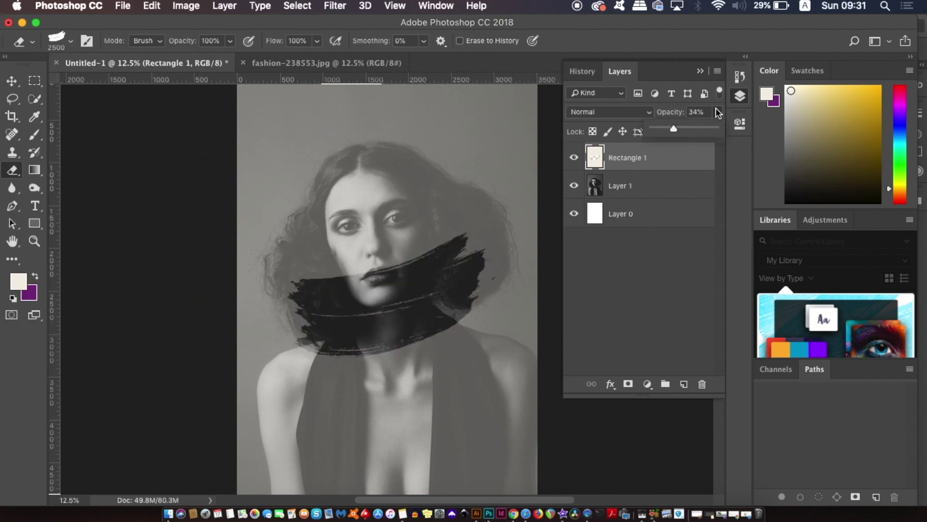
mouse_move(676, 125)
left_mouse_down()
mouse_move(761, 126)
mouse_move(674, 127)
mouse_move(682, 127)
left_mouse_up()
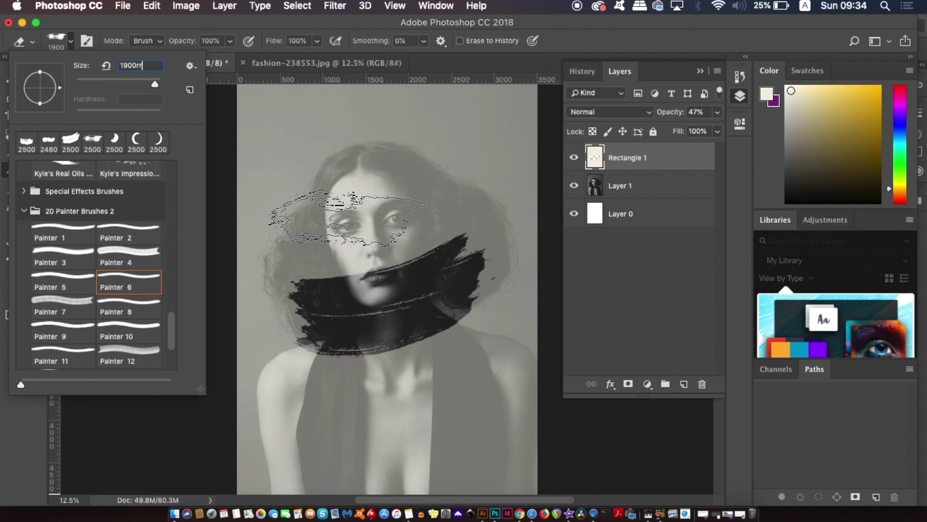
Step: With a 1900 px eraser and the view rotated about -87°, erase a stroke revealing the dark hair
key("BackSpace")
key("BackSpace")
key("Return")
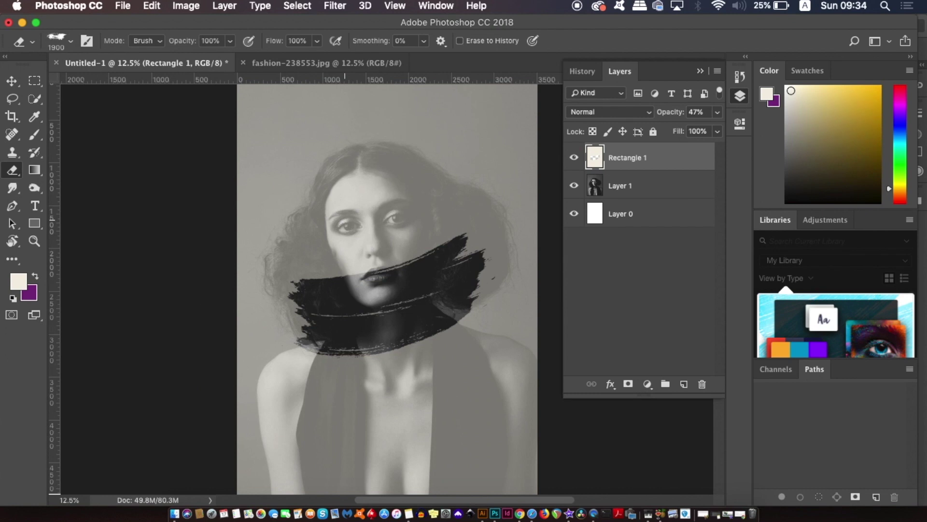
key("r")
mouse_move(383, 227)
left_mouse_down()
mouse_move(362, 219)
mouse_move(324, 253)
mouse_move(333, 295)
mouse_move(319, 309)
mouse_move(312, 231)
left_mouse_up()
key("e")
key("r")
key("e")
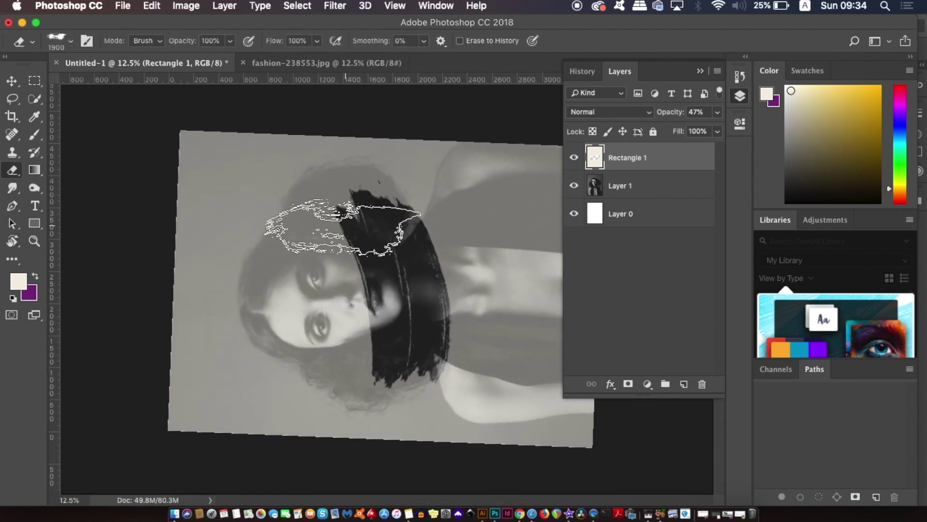
left_click(347, 222)
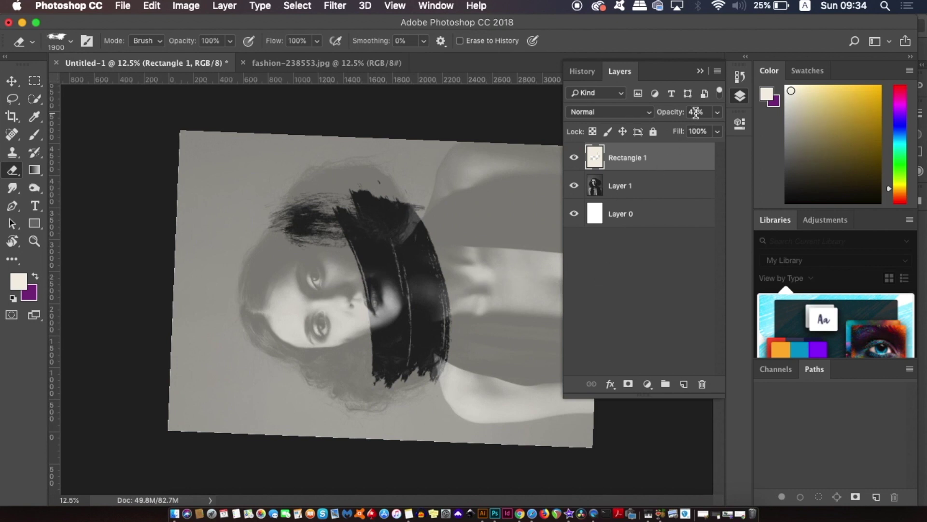
Step: Preview the cream layer at full opacity to check the erased stroke
left_click(717, 113)
left_click_drag(690, 132, 828, 127)
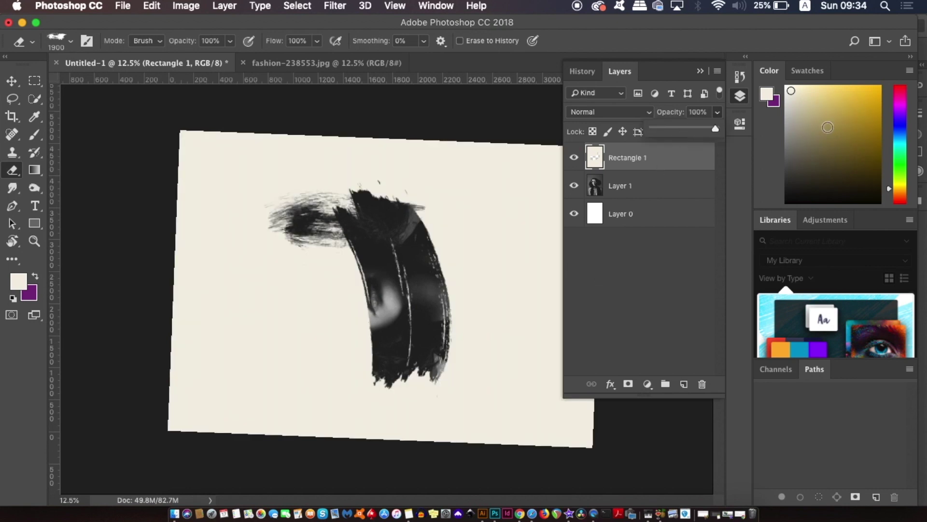
key("Escape")
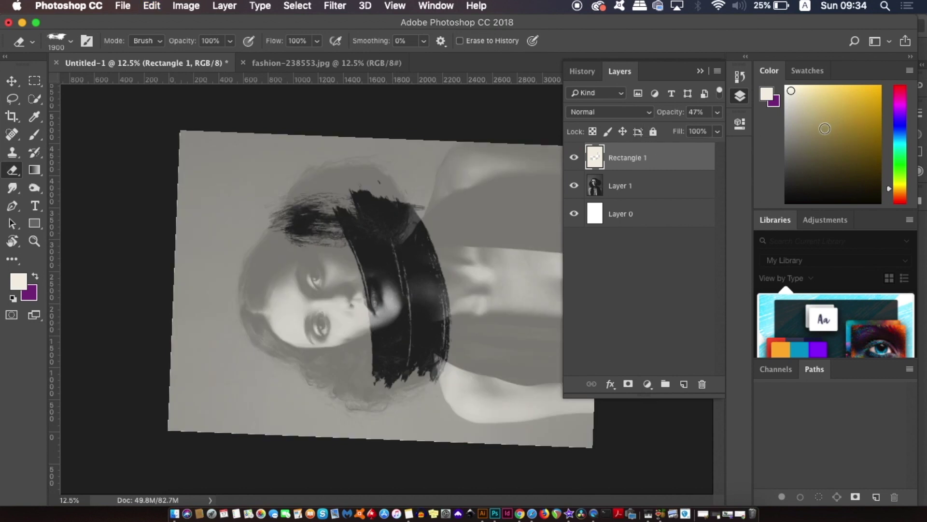
key("super+z")
key("super+z")
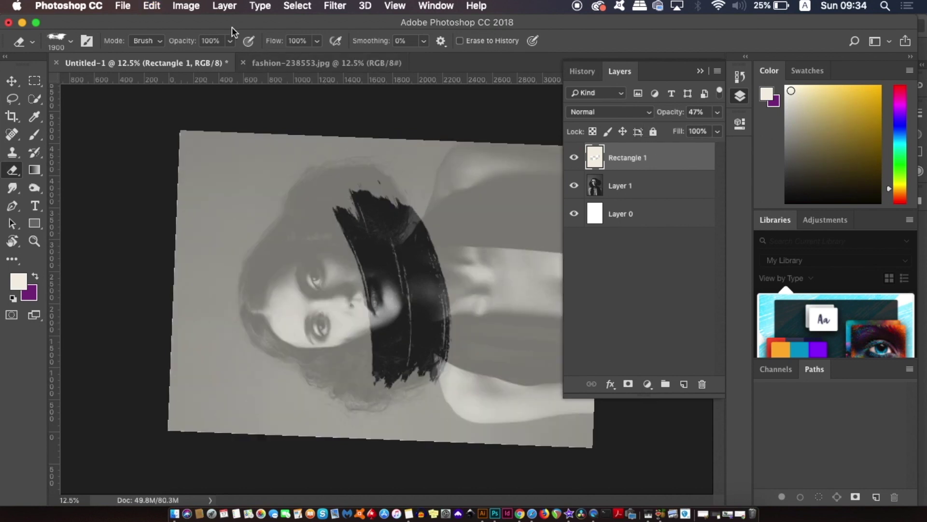
Step: Erase a Painter 15 stroke near the lower face and raise the cream layer to 100% opacity
left_click(71, 42)
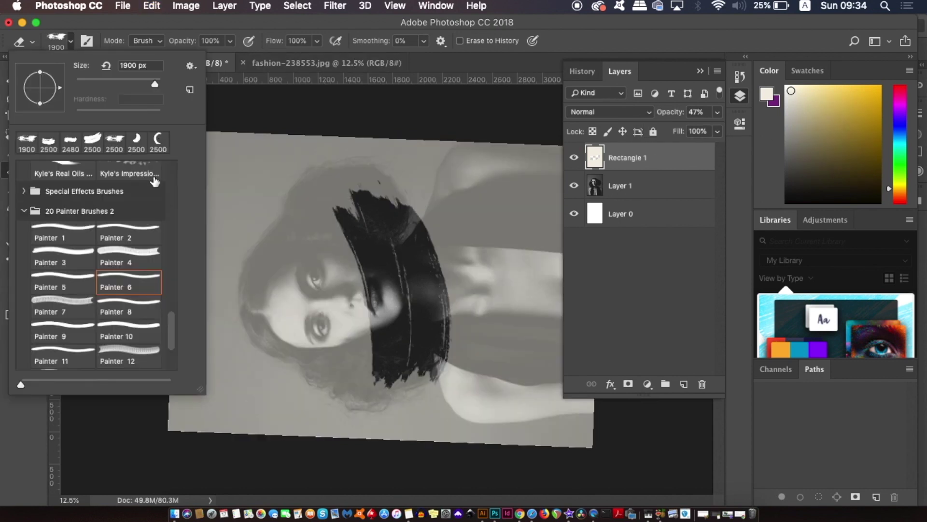
left_click(69, 303)
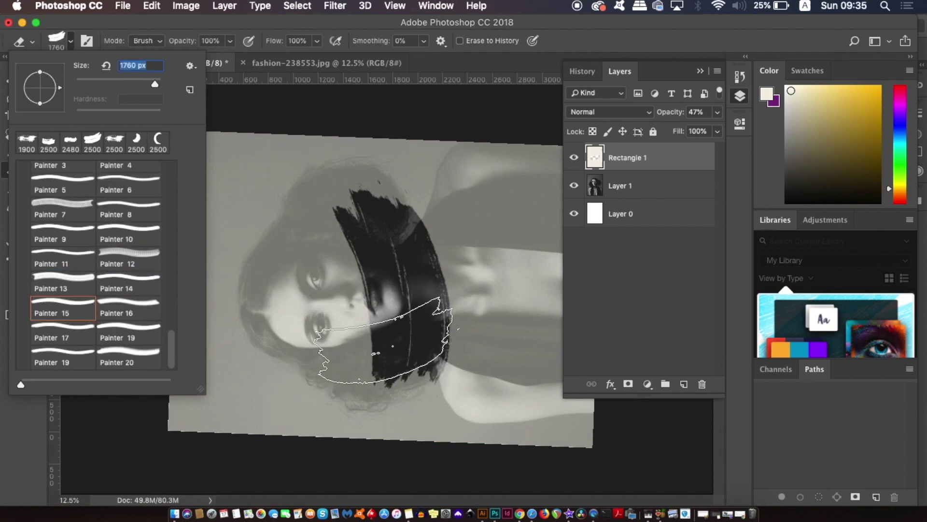
left_click(376, 343)
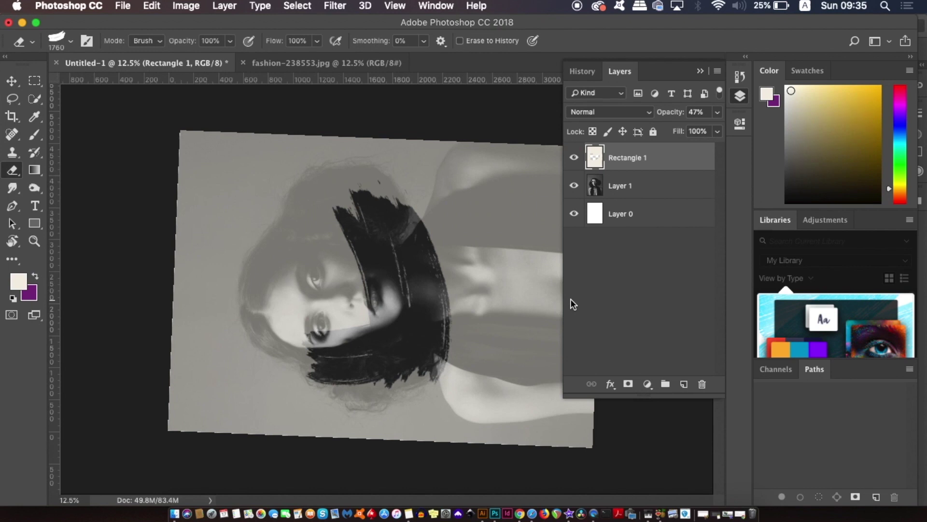
left_click(717, 112)
left_click_drag(683, 129, 777, 138)
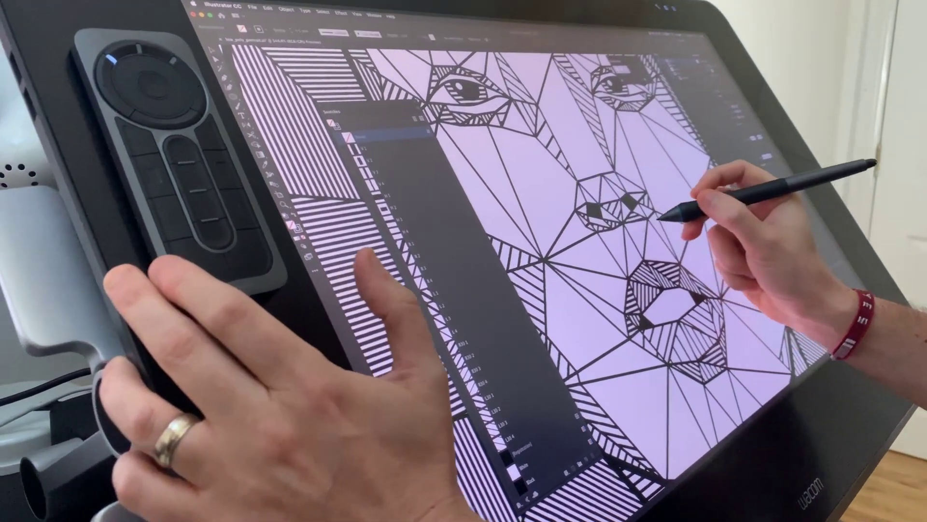
Step: Try several stripe pattern swatches on the lower-lip triangle, then select the large neck triangle
left_click(627, 220)
left_click_drag(633, 225, 636, 157)
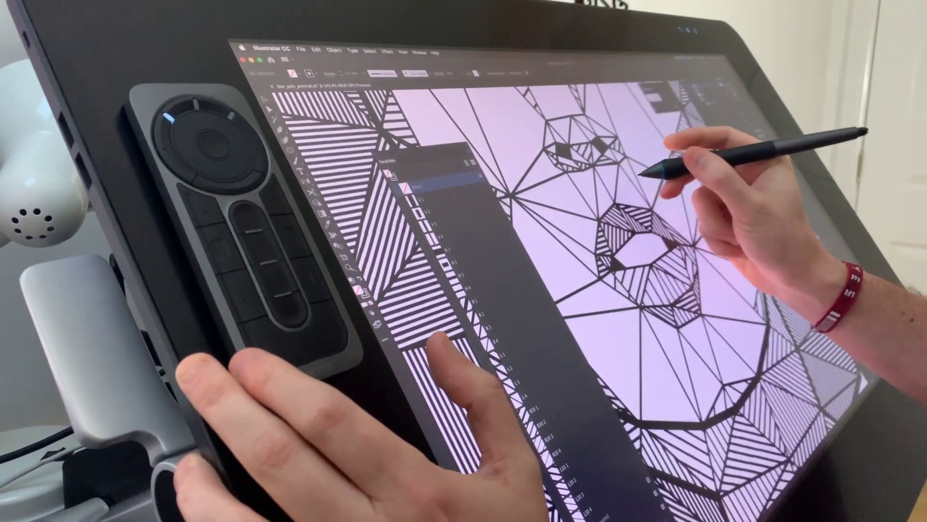
left_click(632, 284)
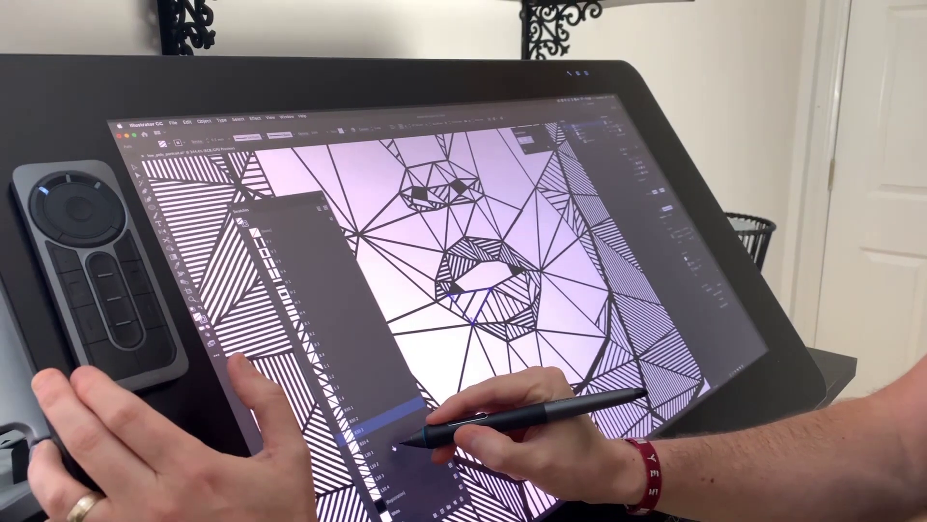
left_click(391, 449)
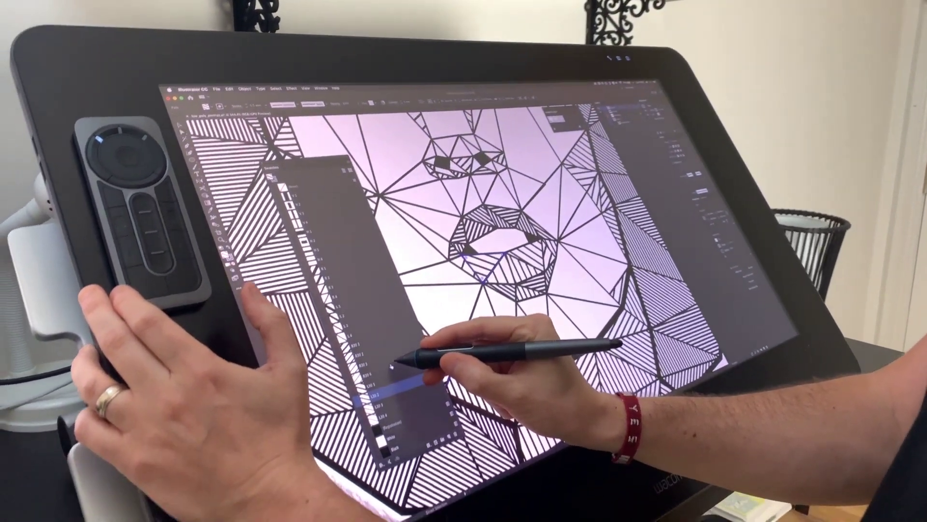
left_click(388, 432)
left_click(408, 301)
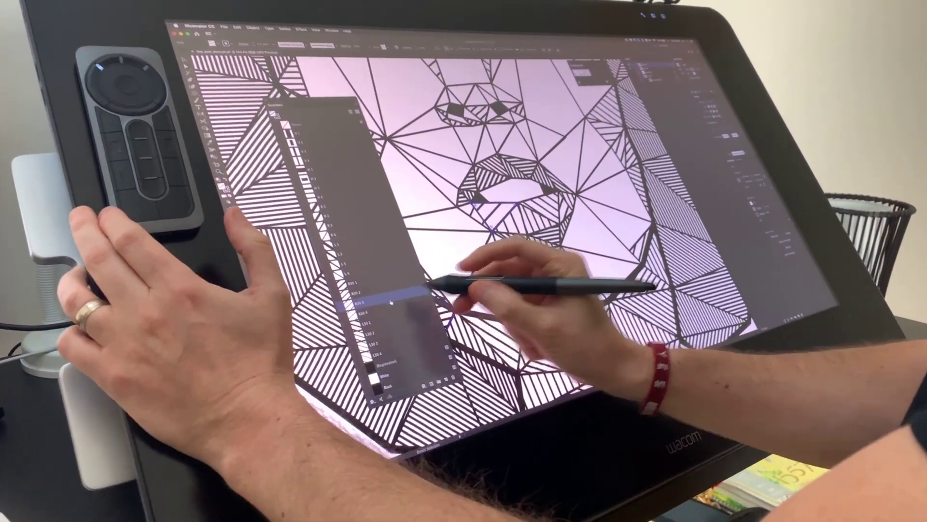
left_click_drag(456, 243, 600, 305)
left_click(519, 349)
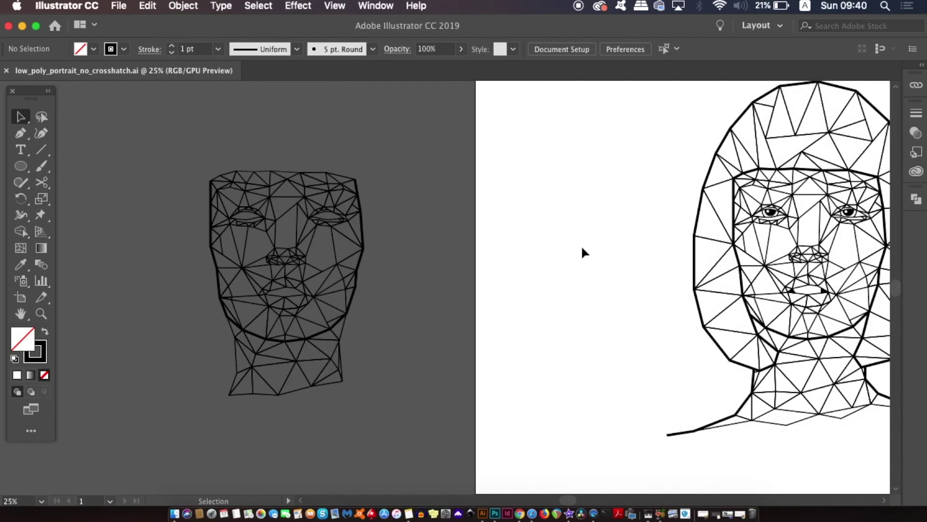
Step: Centre the small low-poly face, select all its line art with Cmd+A, and switch to Photoshop
left_click_drag(604, 244, 476, 245)
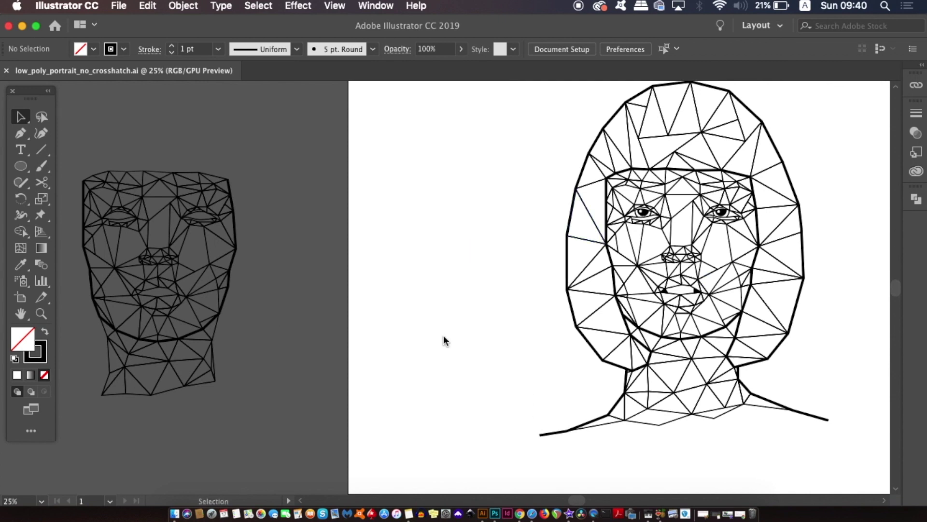
left_click_drag(459, 315, 455, 332)
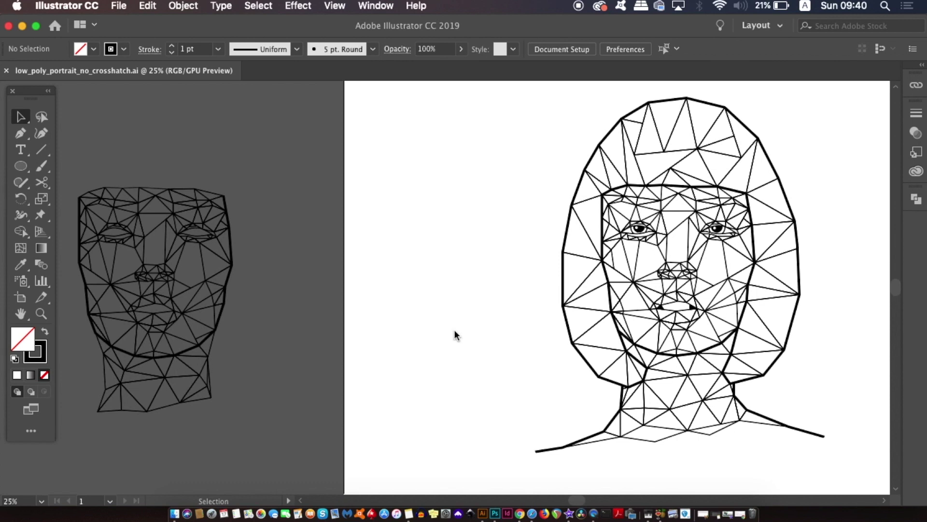
left_click_drag(382, 333, 579, 333)
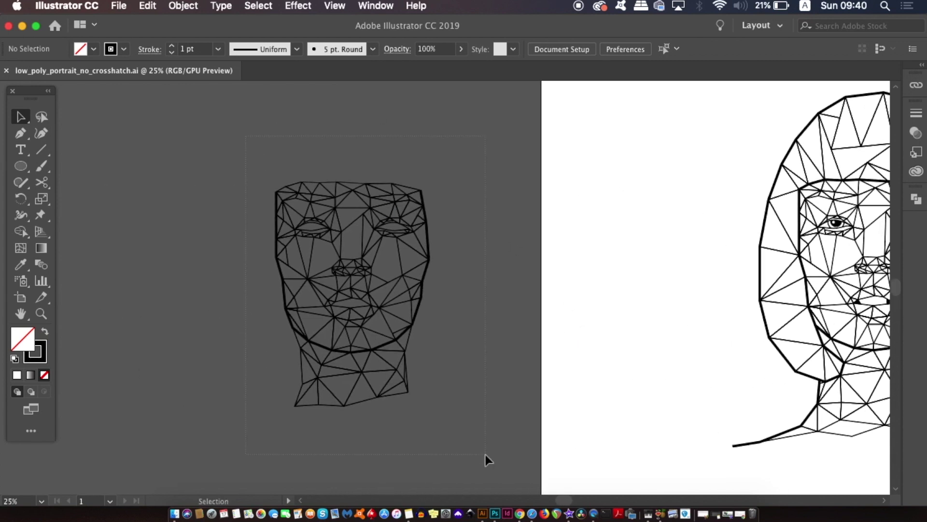
key("super+a")
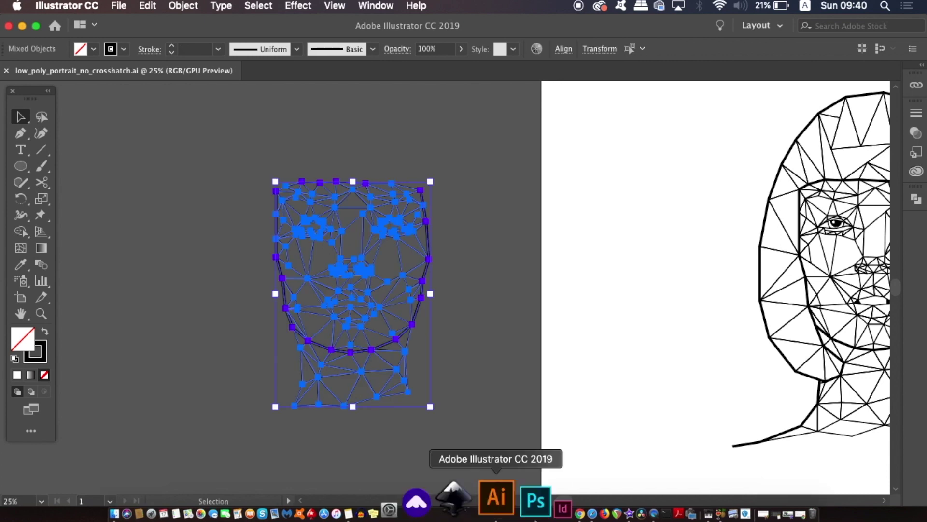
left_click(489, 476)
Step: Paste the line art as pixels, then rotate it about -8° and scale it over the face
key("super+v")
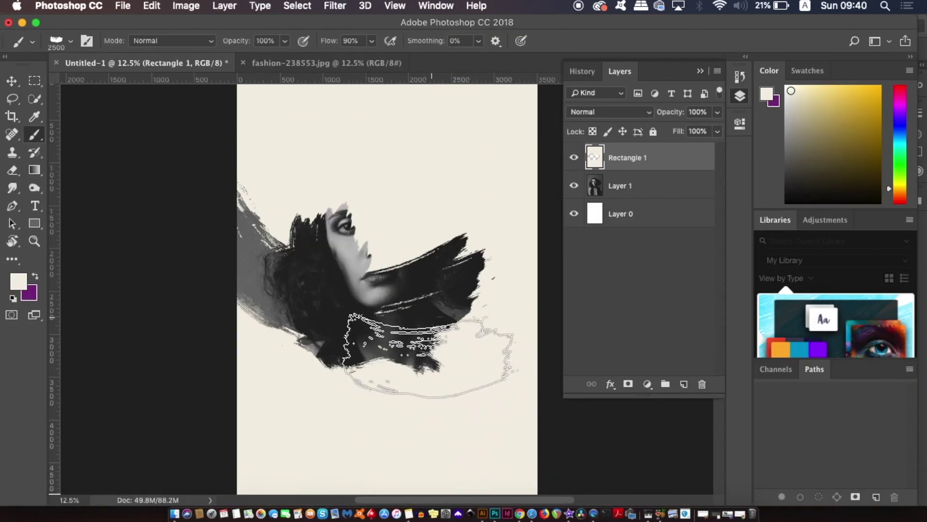
key("Return")
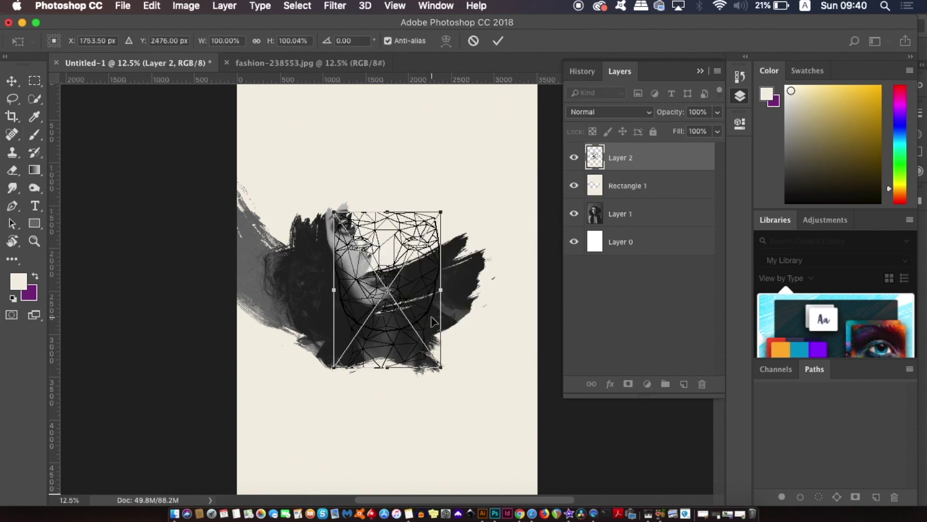
key("super+plus")
left_click_drag(476, 167, 458, 156)
left_click_drag(418, 237, 410, 213)
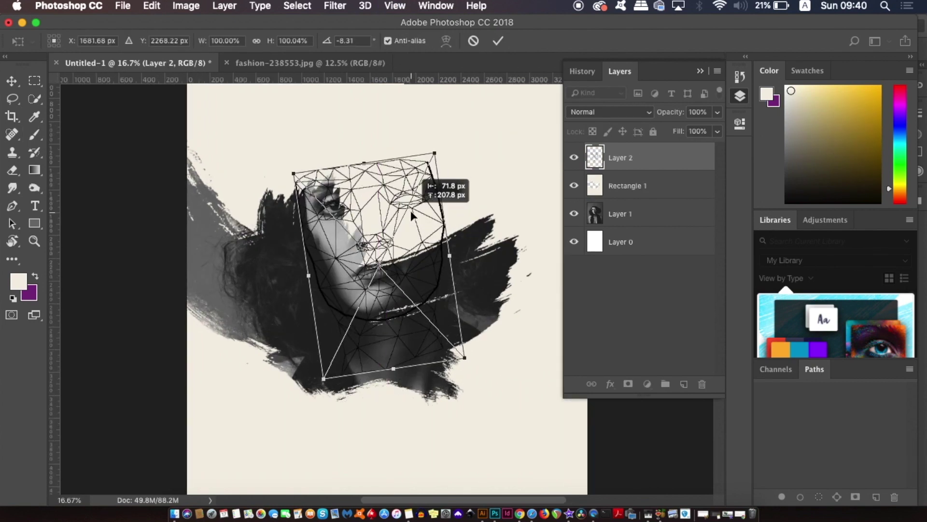
left_click_drag(449, 255, 443, 256)
left_click_drag(408, 229, 410, 227)
left_click_drag(460, 356, 462, 351)
key("Return")
Step: Check the placement across the whole poster, then select the Layer 2 line art
key("v")
left_click(151, 214)
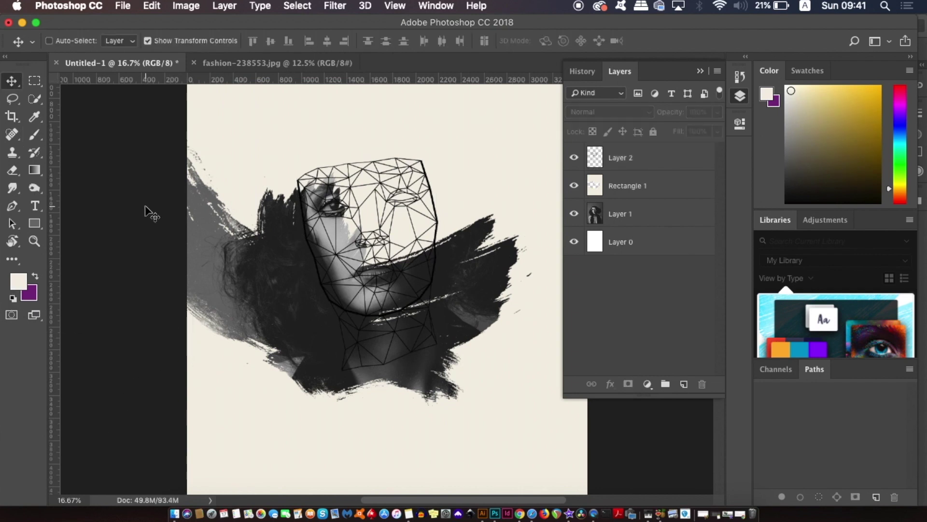
key("super+minus")
key("super+minus")
key("super+plus")
key("super+plus")
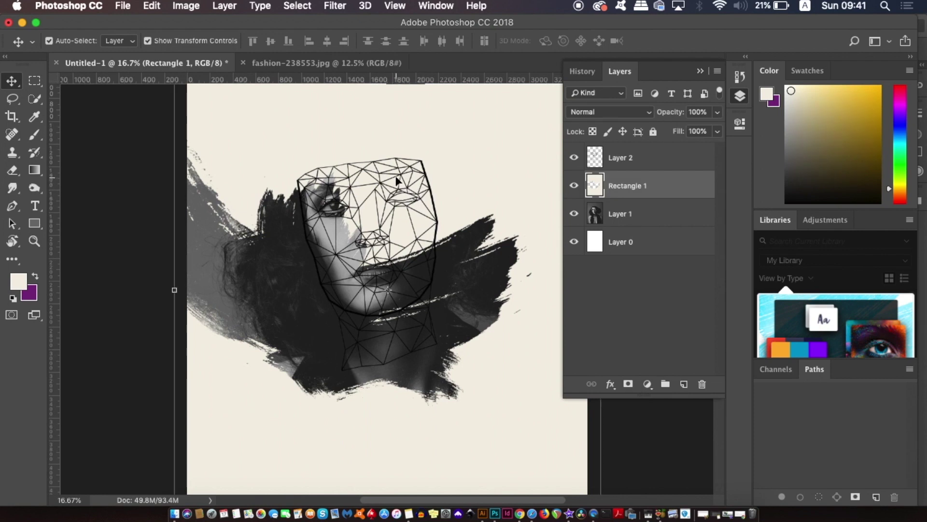
left_click(666, 157)
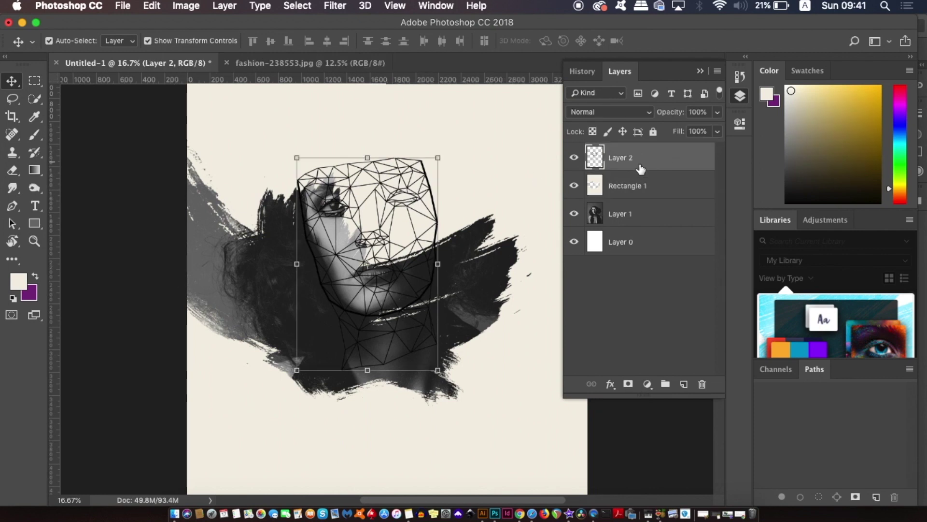
Step: Clip Layer 2 to the Rectangle 1 layer as a clipping mask
left_click_drag(666, 179, 665, 170)
left_click(665, 170, "alt")
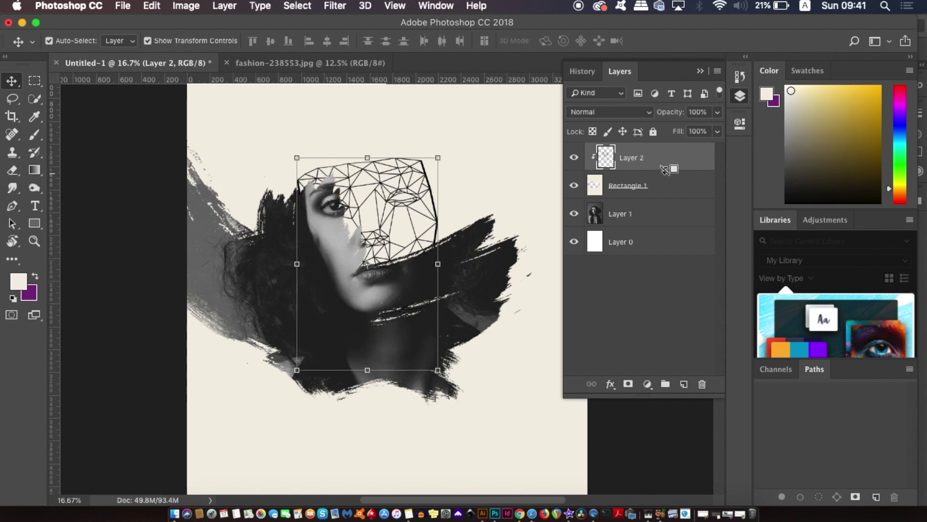
left_click(99, 130)
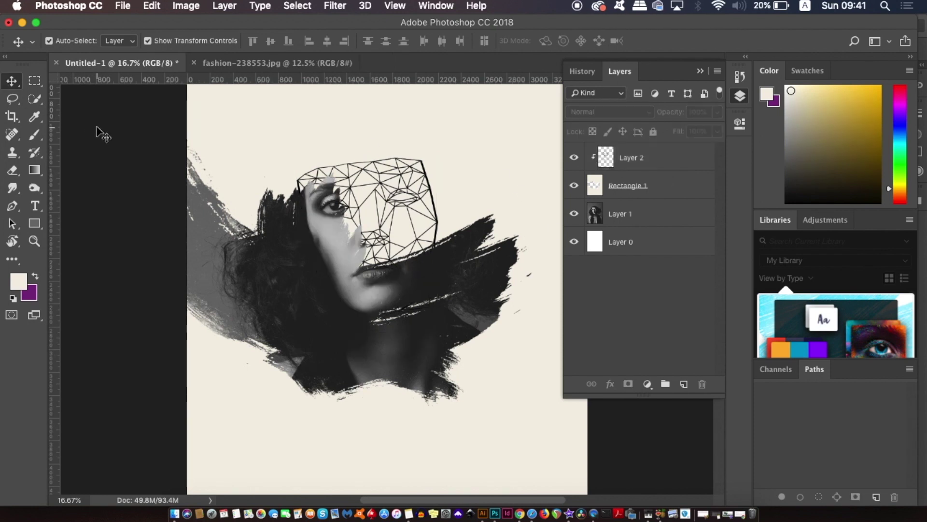
key("super+minus")
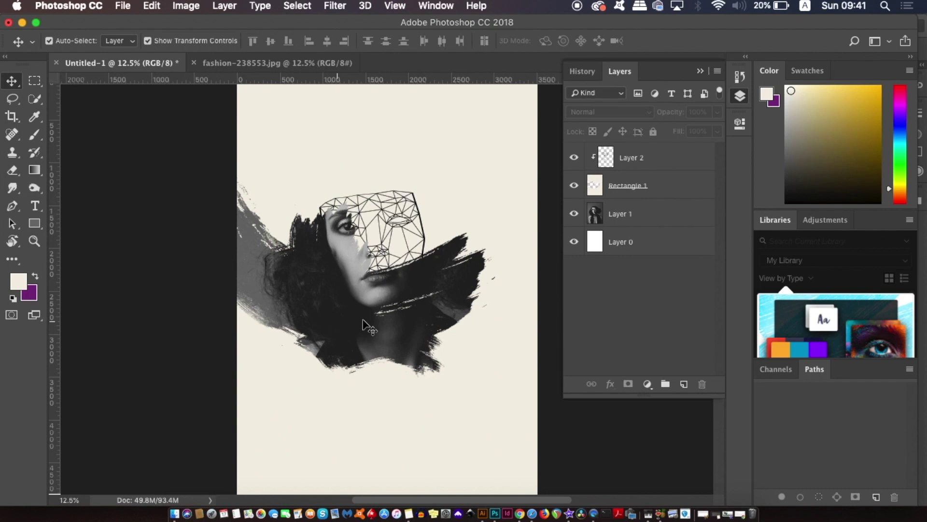
Step: Set Layer 2's opacity to 58%, then hide the face line art layer
left_click(662, 164)
left_click(720, 112)
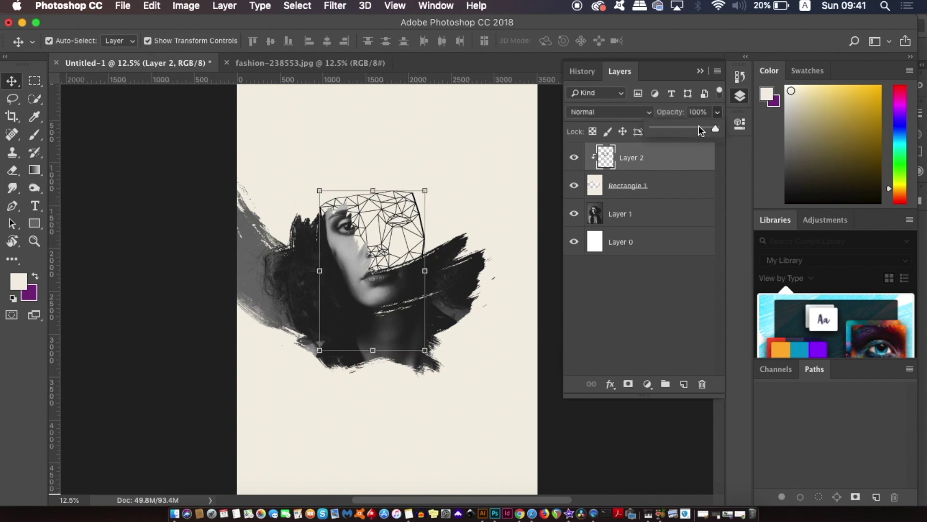
left_click(688, 129)
left_click(73, 298)
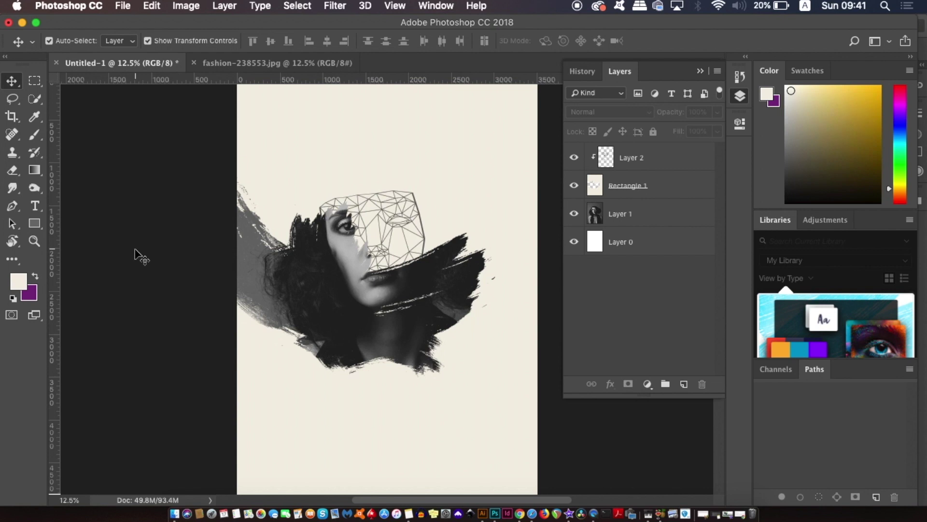
key("super+equal")
left_click(574, 158)
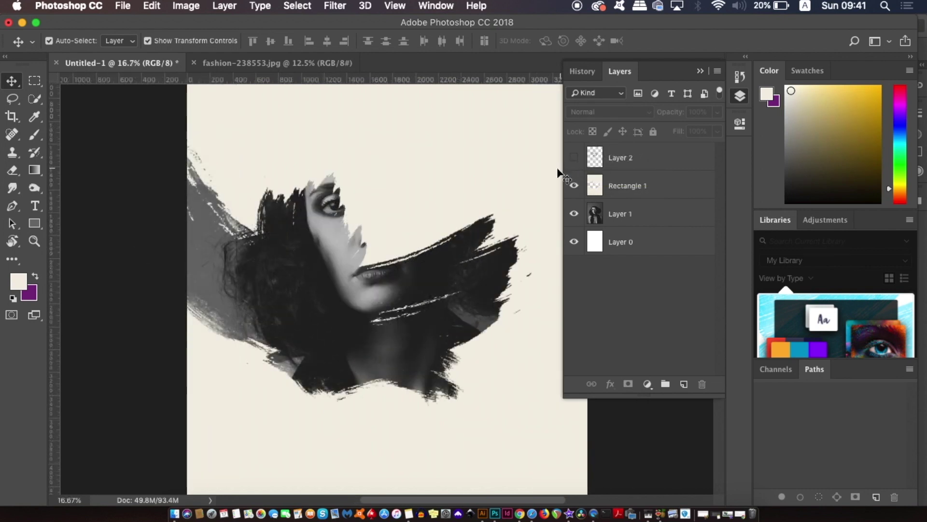
Step: Brush cream onto Rectangle 1 over the lower face and neck, then zoom out to the whole poster
key("super+equal")
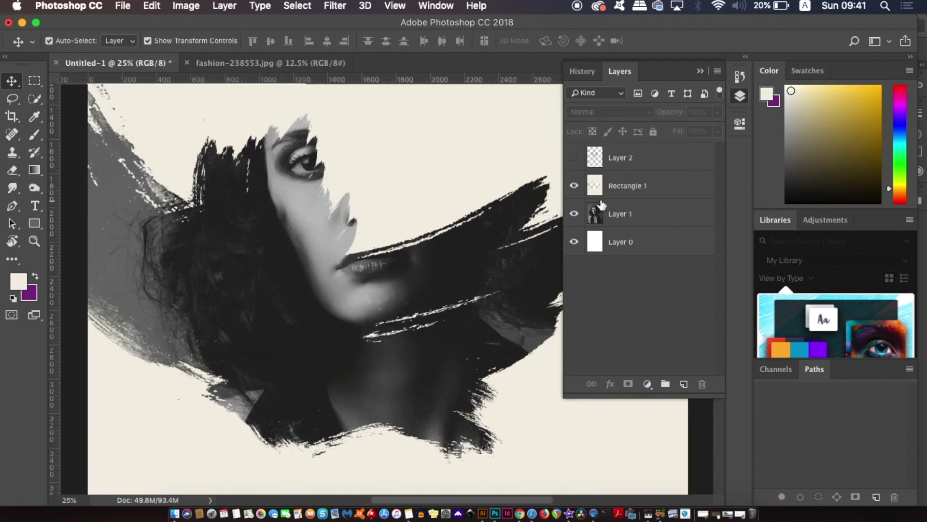
left_click(570, 195)
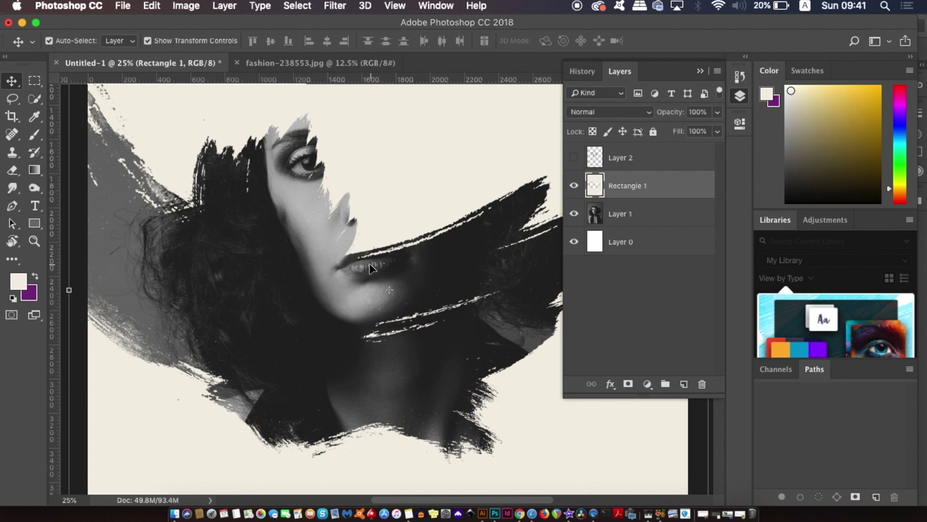
key("b")
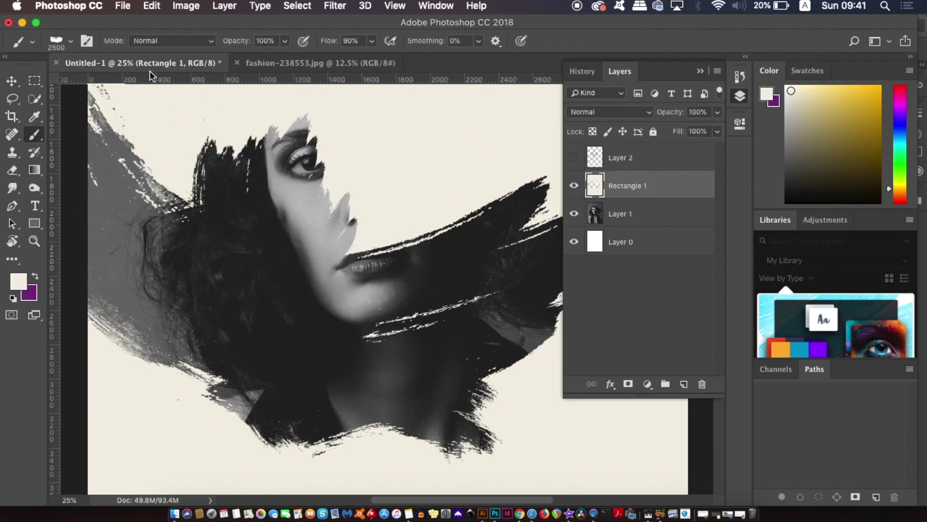
key("r")
mouse_move(265, 132)
left_mouse_down()
mouse_move(342, 99)
mouse_move(334, 143)
mouse_move(445, 144)
mouse_move(481, 166)
left_mouse_up()
key("b")
mouse_move(365, 214)
left_mouse_down()
mouse_move(247, 257)
mouse_move(199, 251)
left_mouse_up()
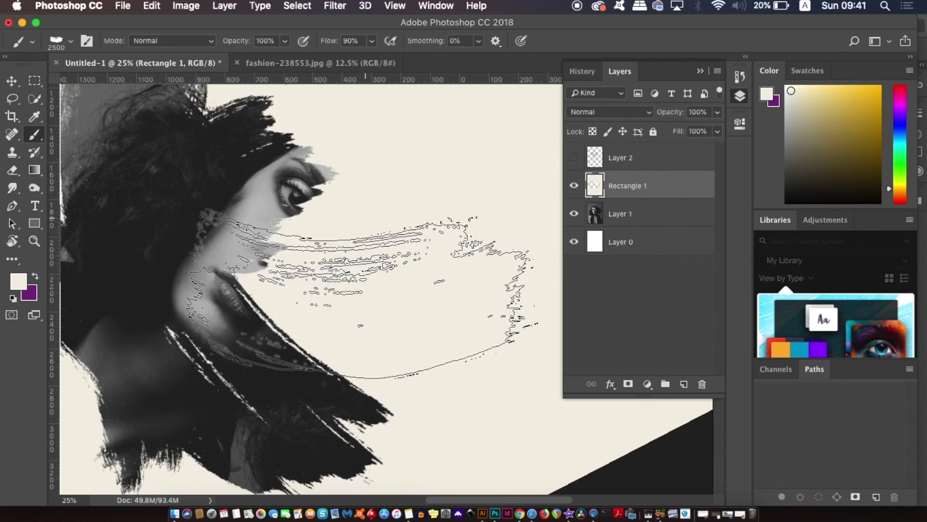
left_click(359, 292)
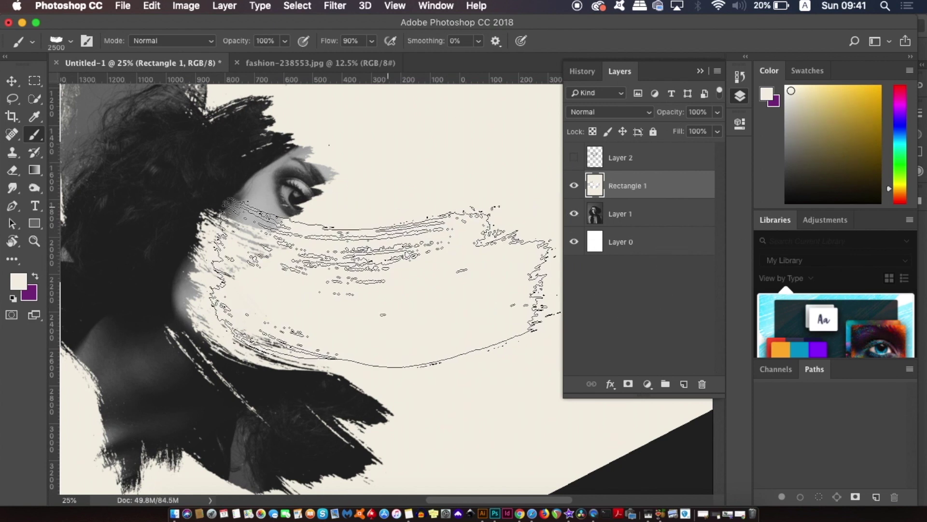
key("r")
mouse_move(412, 209)
left_mouse_down()
mouse_move(369, 187)
mouse_move(302, 192)
left_mouse_up()
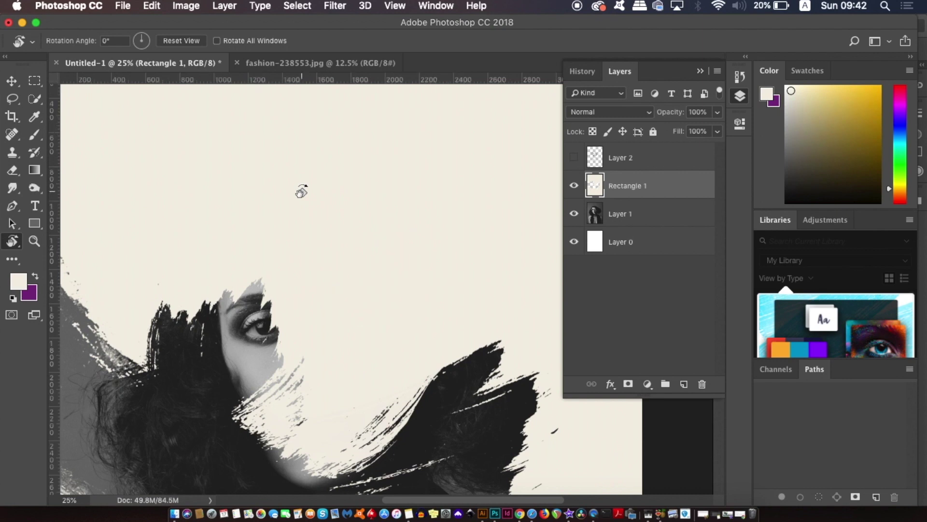
key("super+minus")
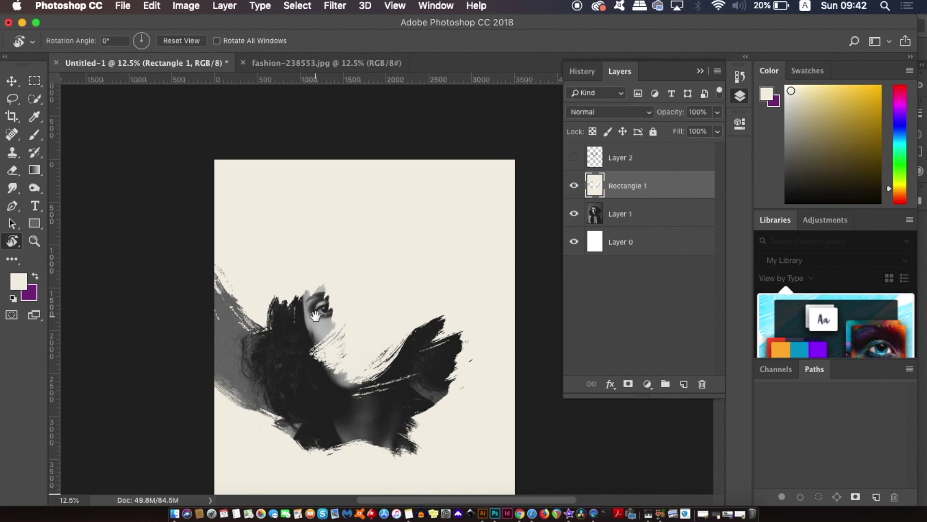
scroll(305, 232, "down", 5)
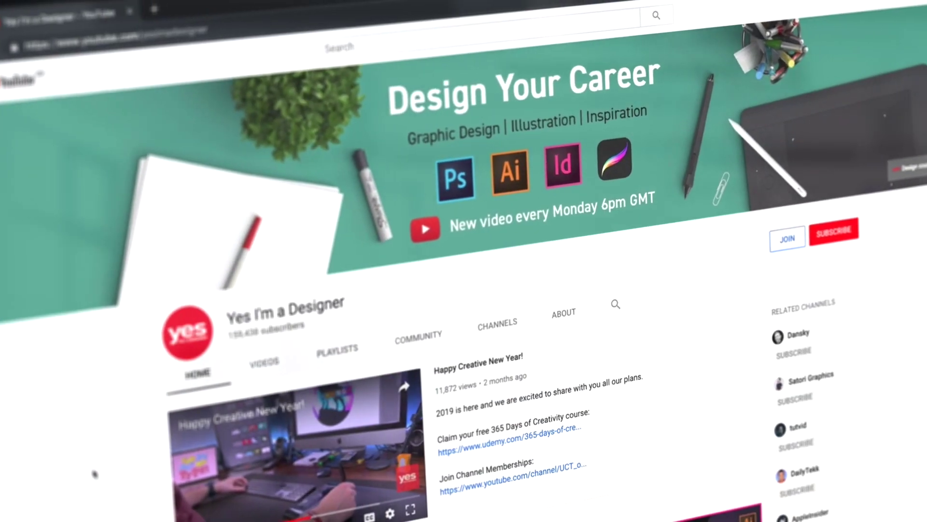
Step: Scroll past the Uploads and CC 2019 rows to 365 Days of Creativity and Product Reviews for Designers
scroll(61, 462, "down", 10)
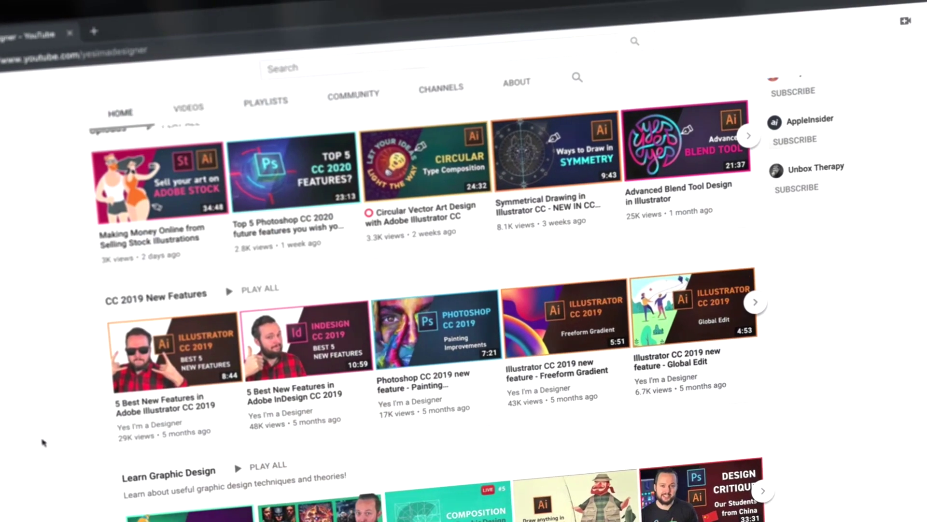
scroll(45, 423, "down", 8)
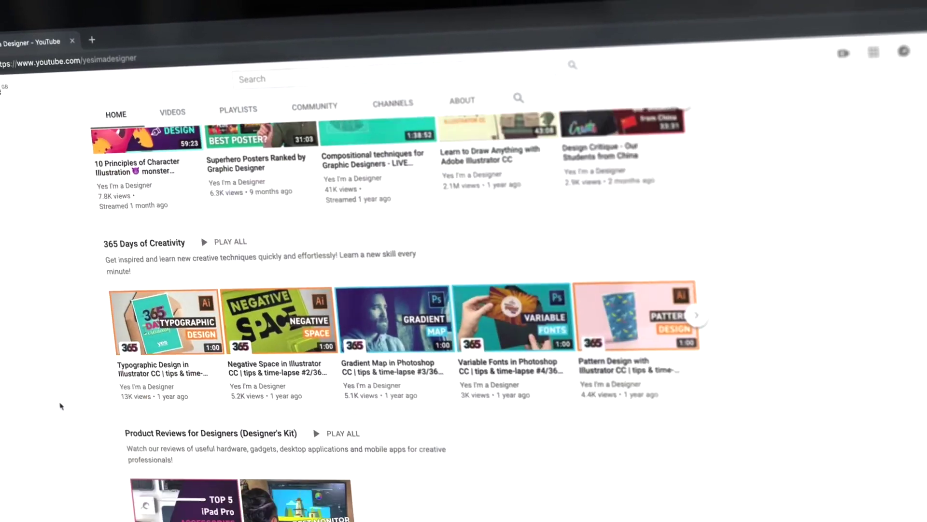